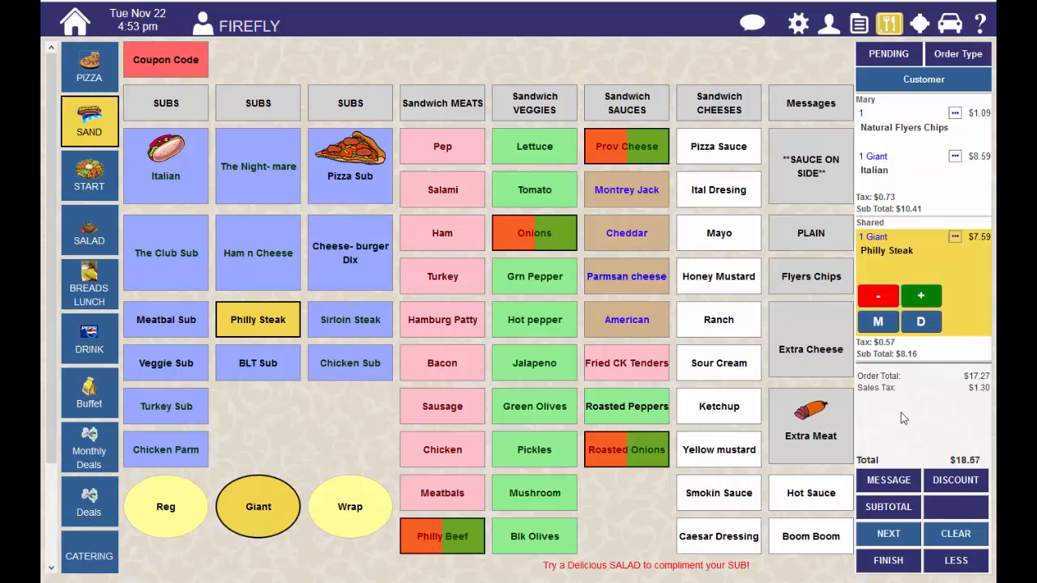
Add Flyers Chips and put them with the Philly Steak under a new subtotal named with the second customer's first name
click(821, 285)
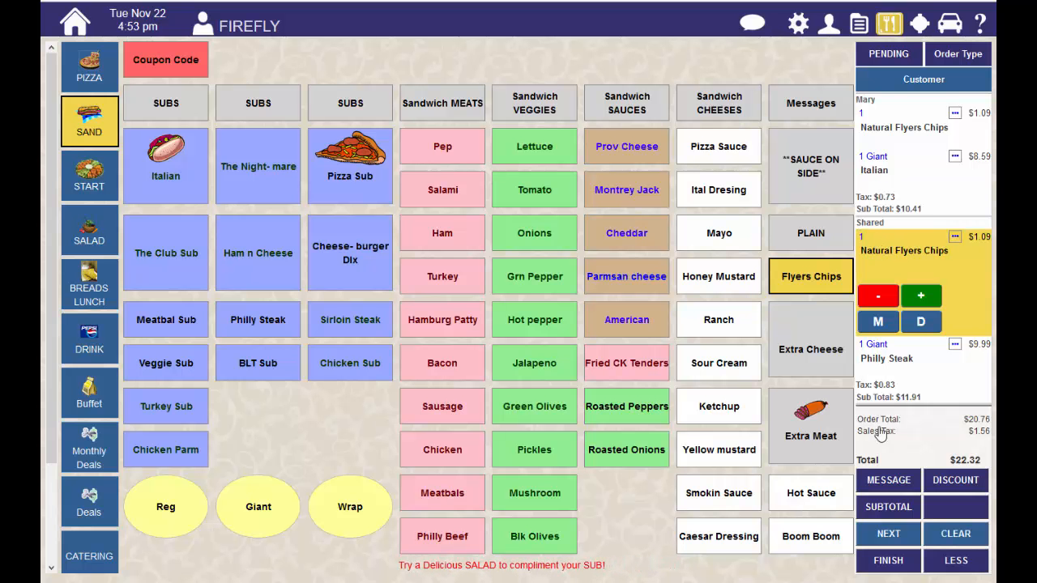
click(889, 507)
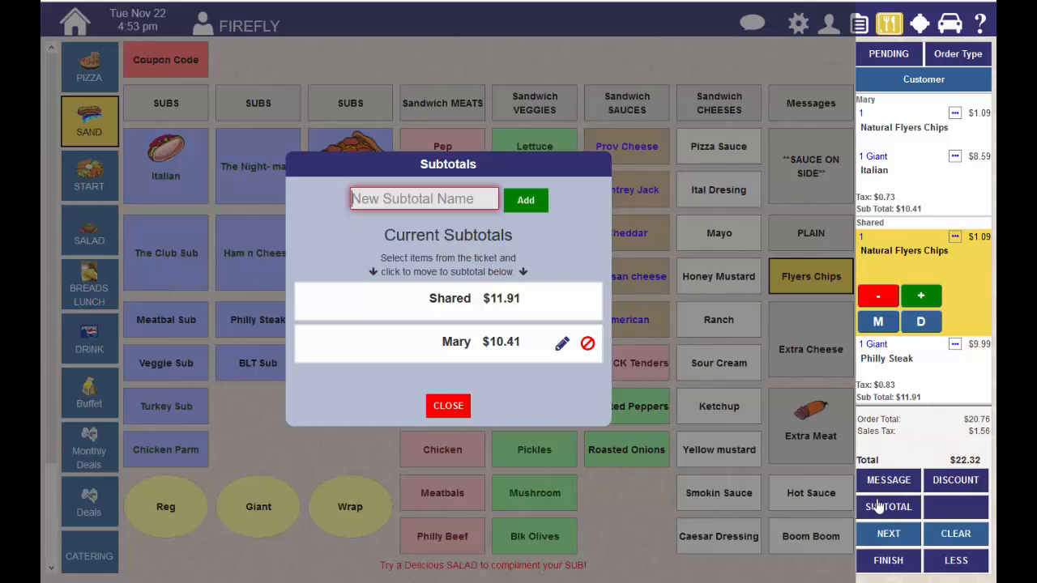
click(405, 201)
text(James)
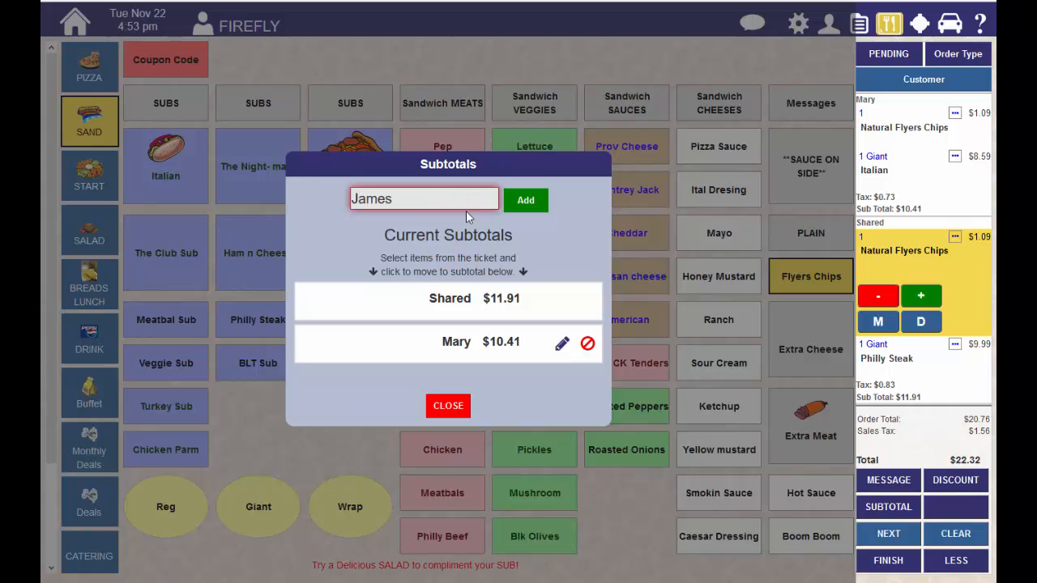
click(526, 203)
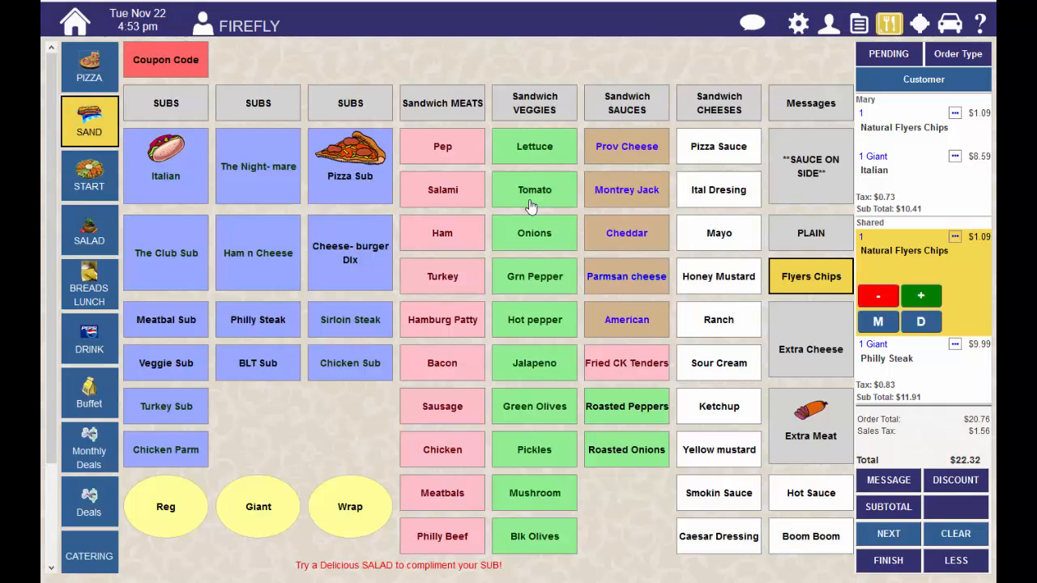
click(889, 534)
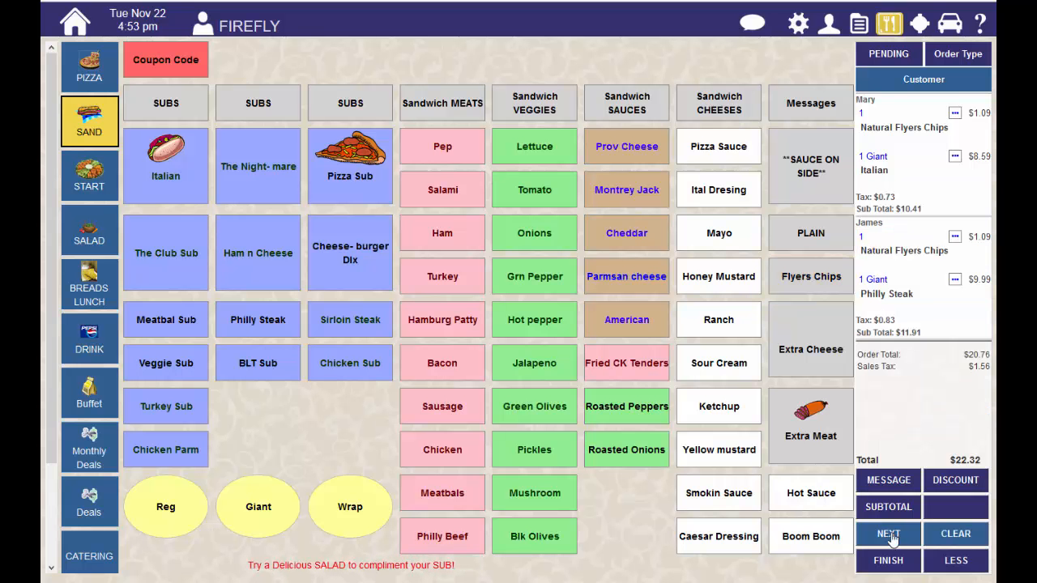
Add a Giant Club Sub and assign it to the customer subtotal that holds the Italian sub
click(182, 270)
click(264, 519)
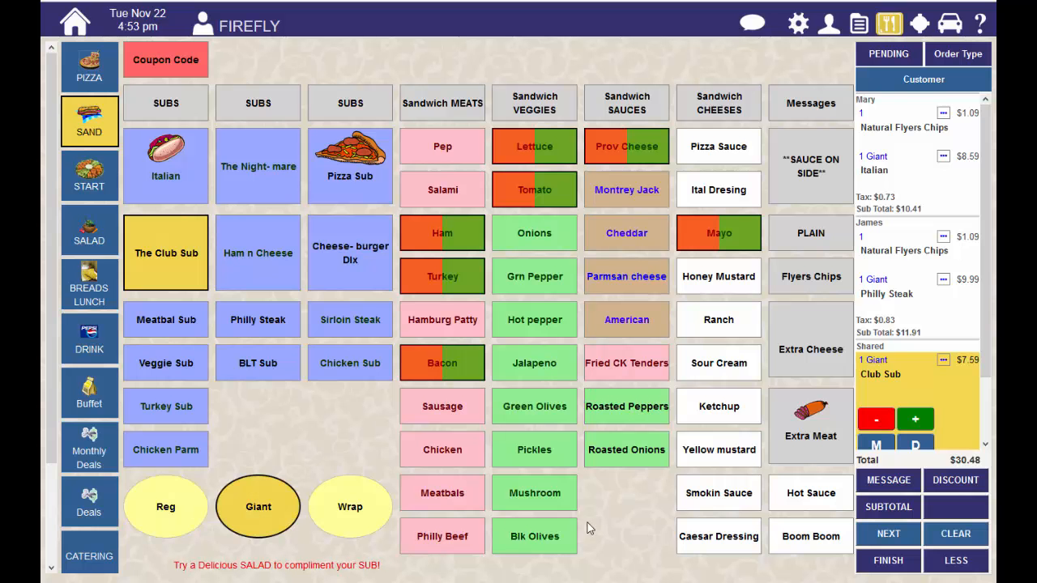
click(889, 506)
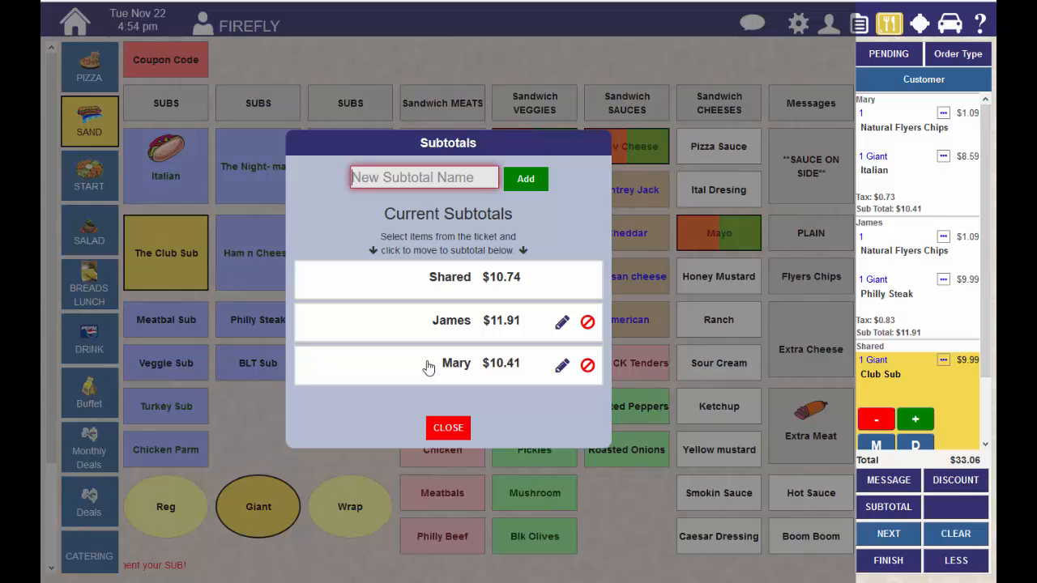
click(479, 366)
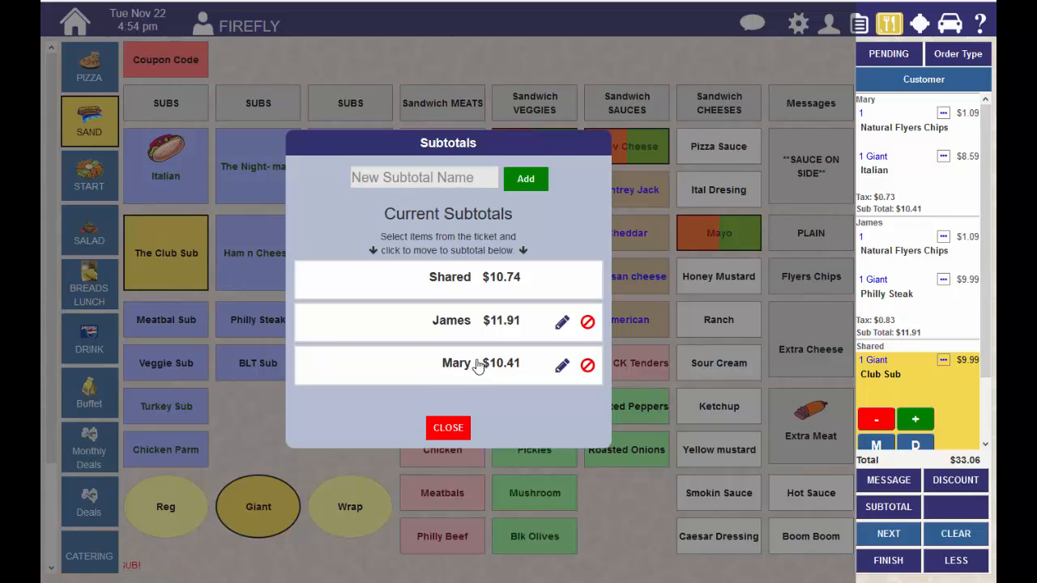
click(448, 429)
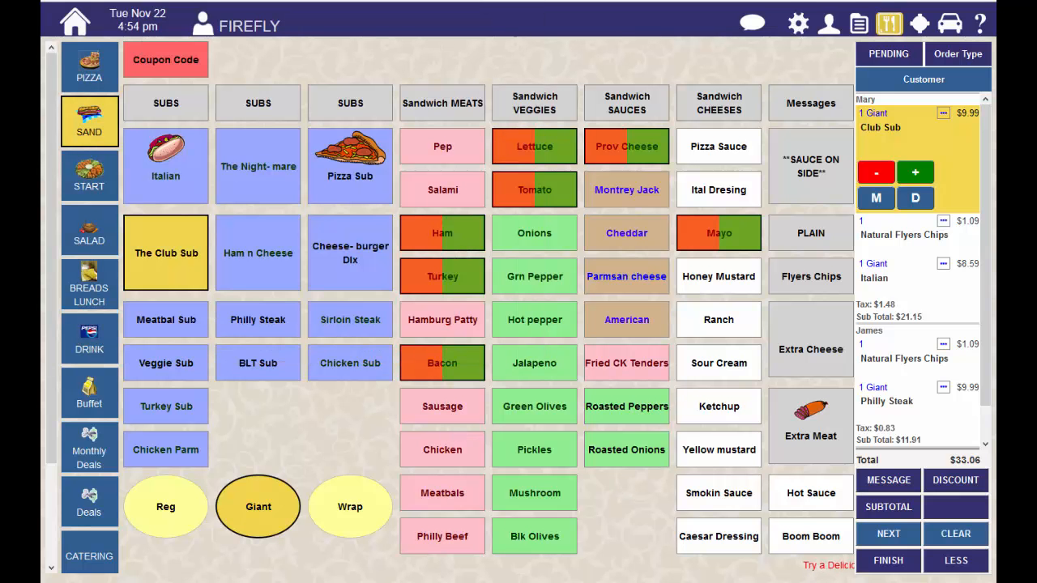
click(877, 537)
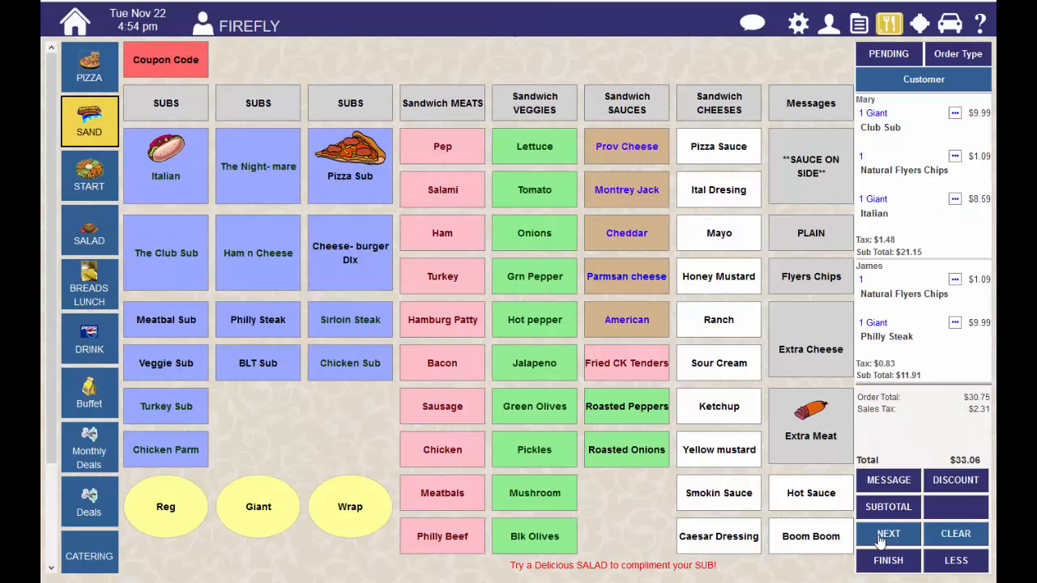
Move the Giant Italian sub to the customer subtotal that holds the Philly Steak
click(911, 212)
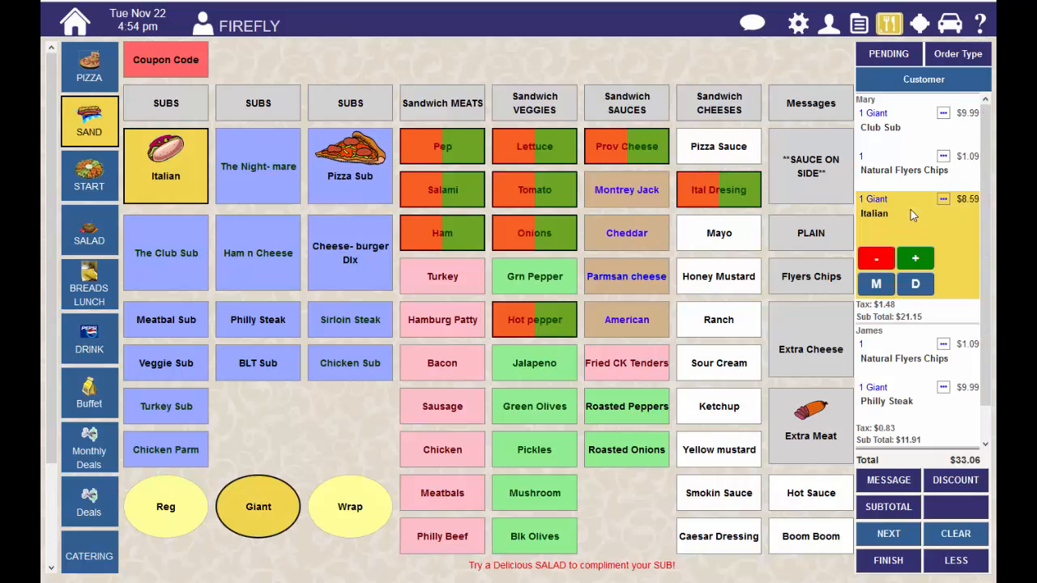
click(873, 507)
click(435, 324)
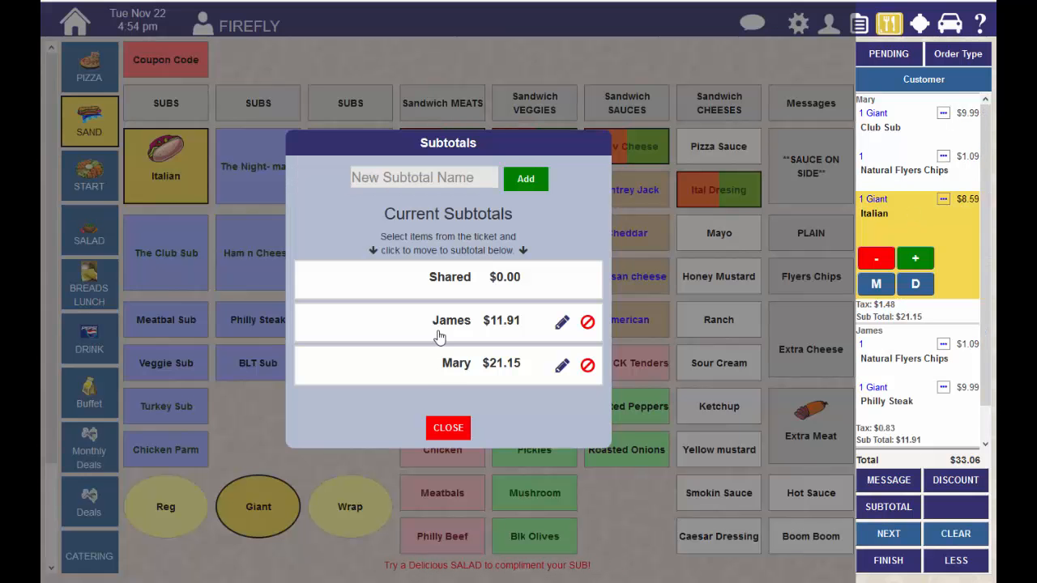
click(448, 428)
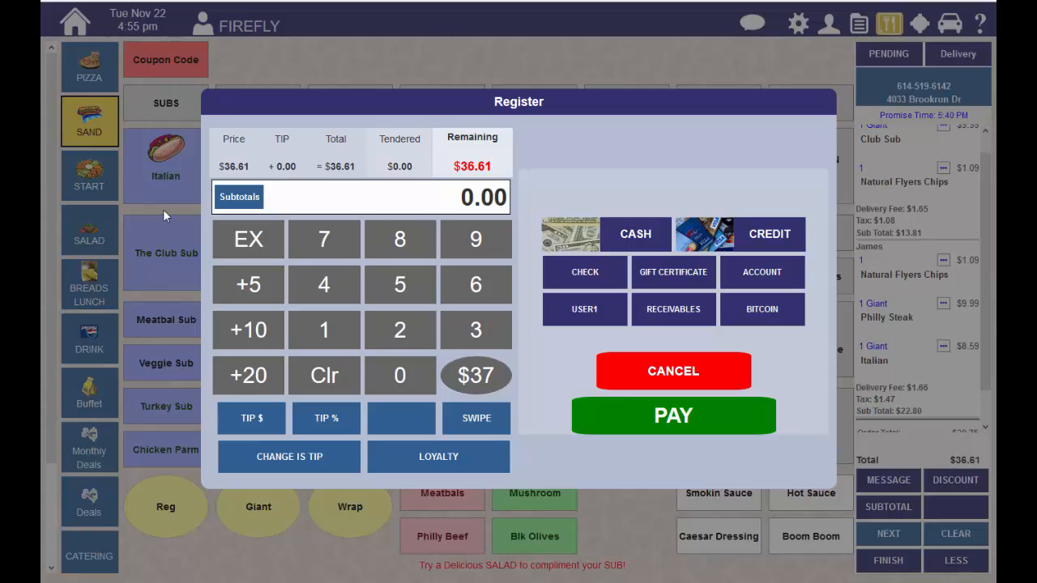
Tender the $22.80 customer subtotal as a credit payment in the register
click(239, 198)
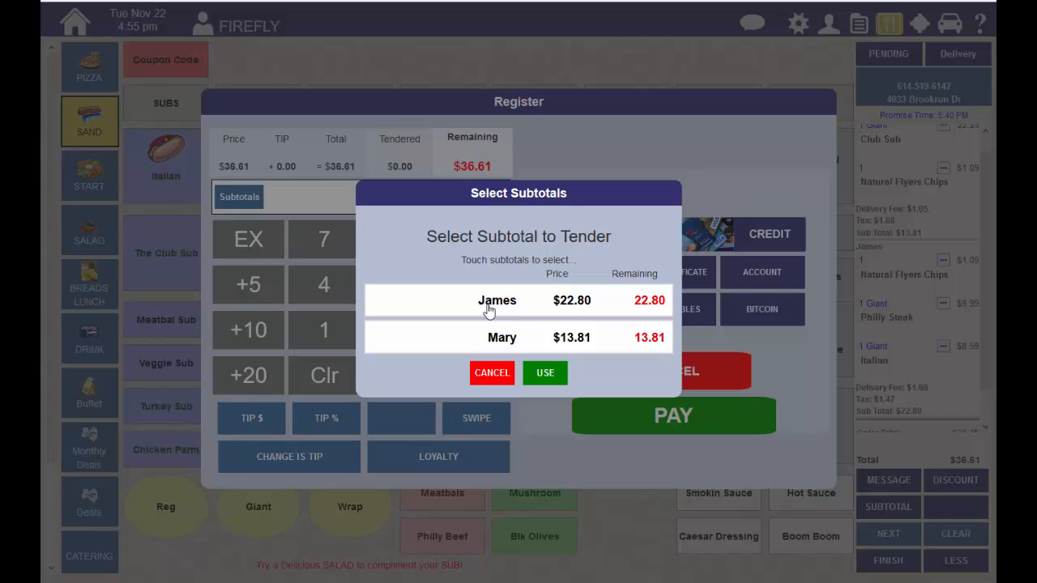
click(488, 311)
click(493, 343)
click(493, 344)
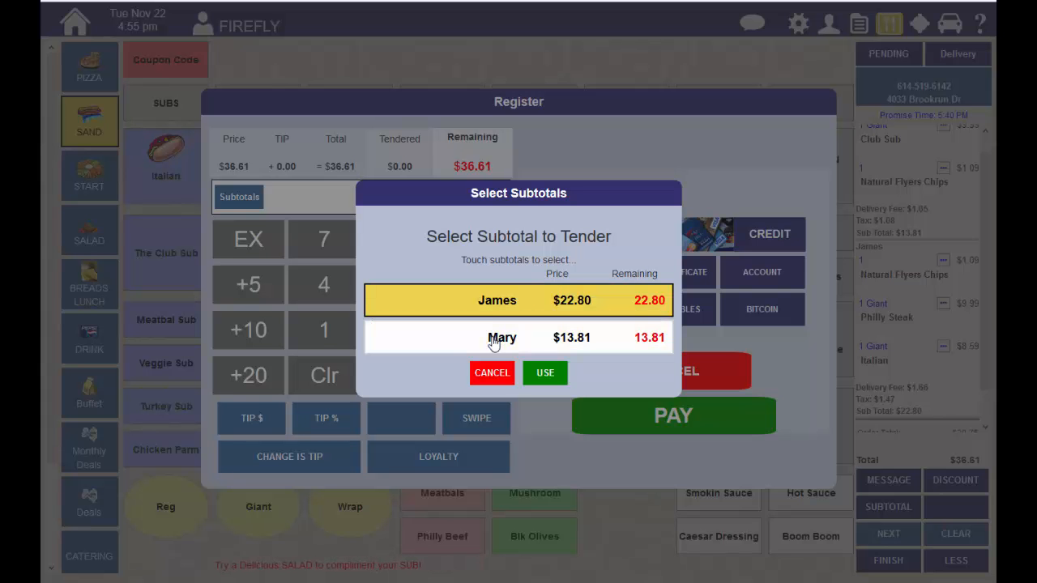
click(542, 379)
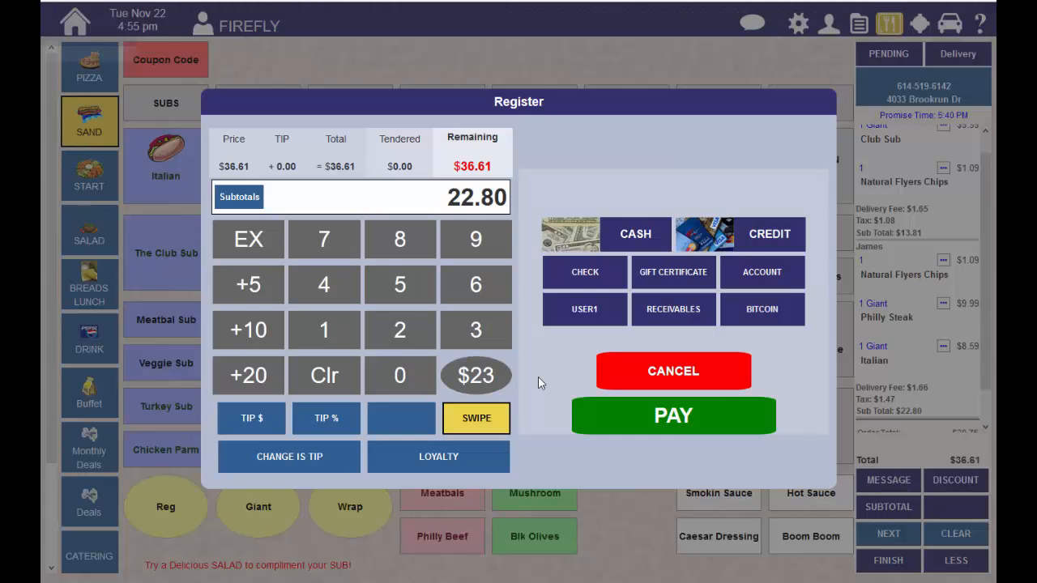
click(737, 243)
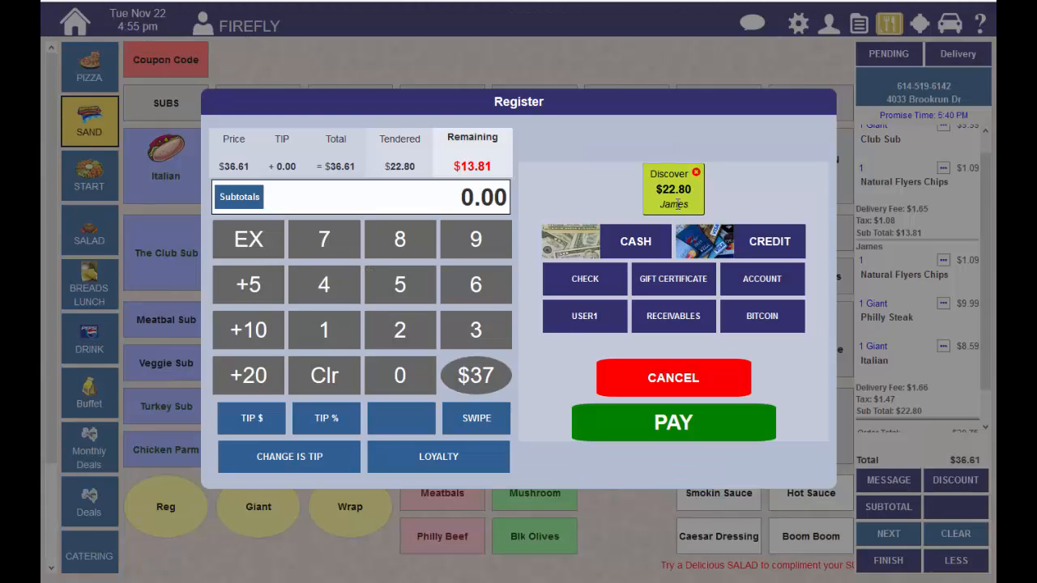
Tender the remaining customer subtotal of $13.81 in cash and complete the payment
click(254, 197)
click(462, 344)
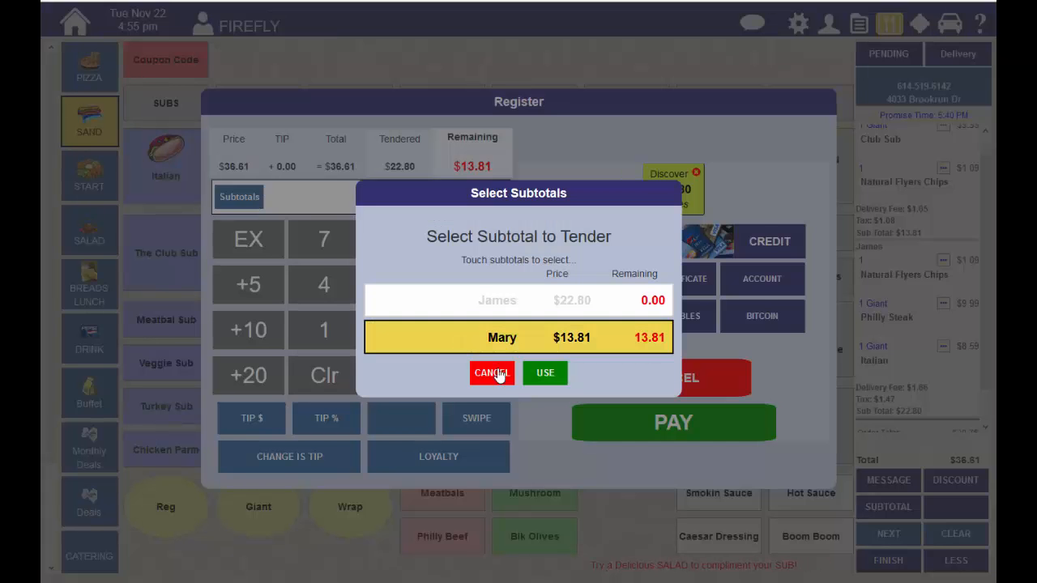
click(546, 372)
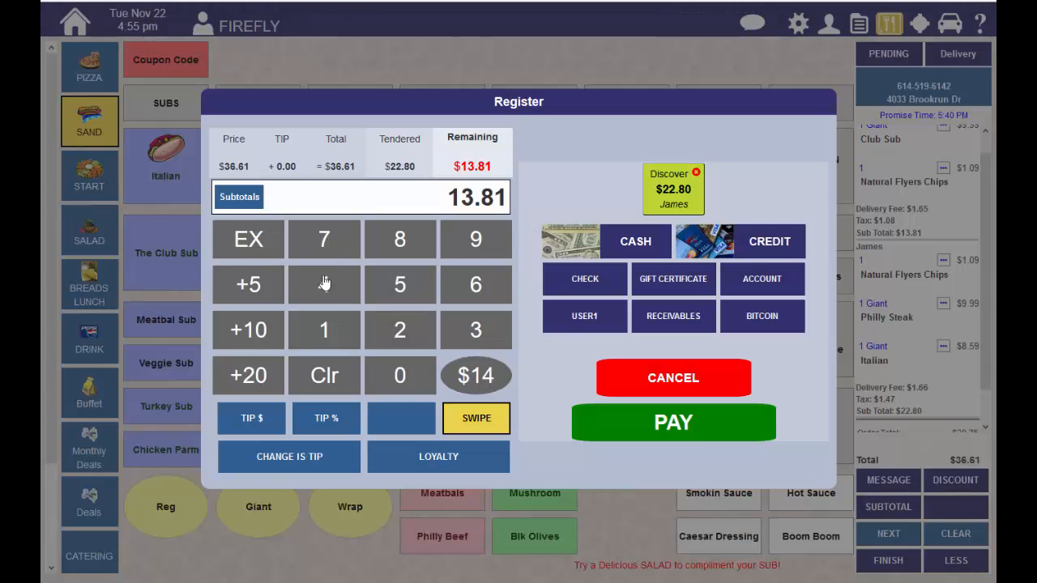
click(628, 241)
click(658, 427)
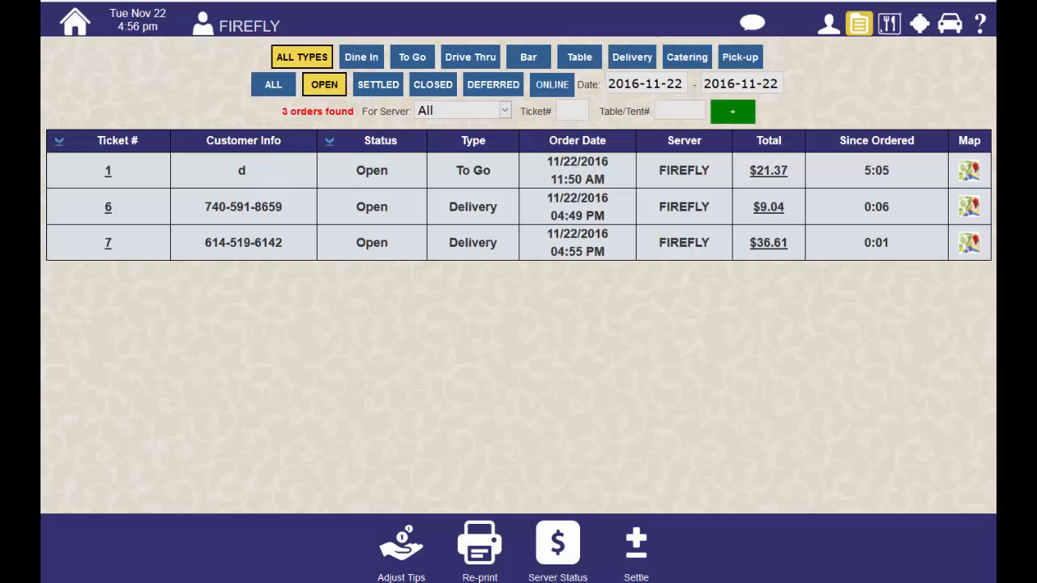
Reopen the $36.61 delivery ticket and add a Double order of Button Mushrooms with Cheddar Sauce
click(106, 249)
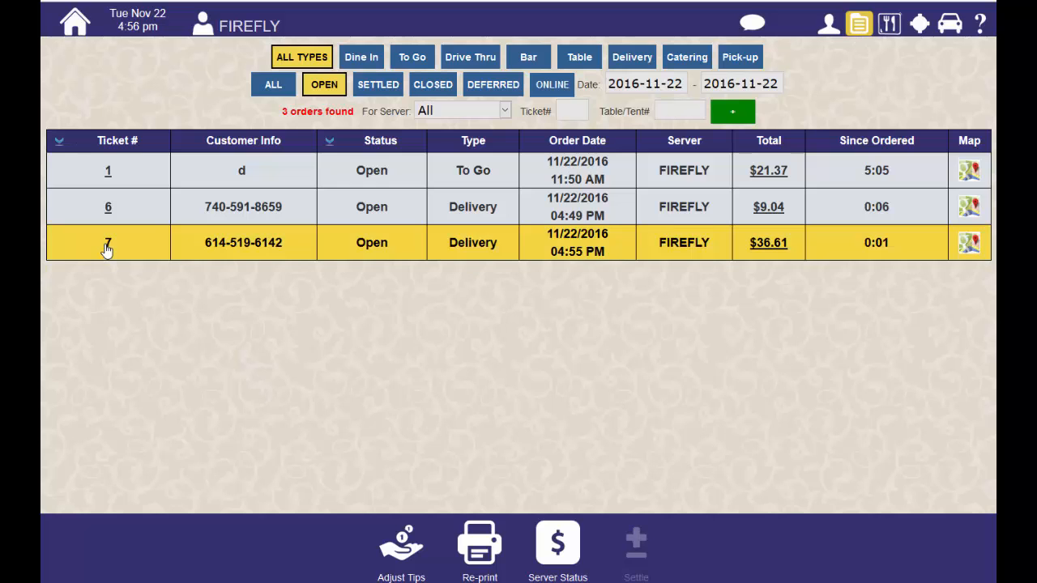
click(106, 249)
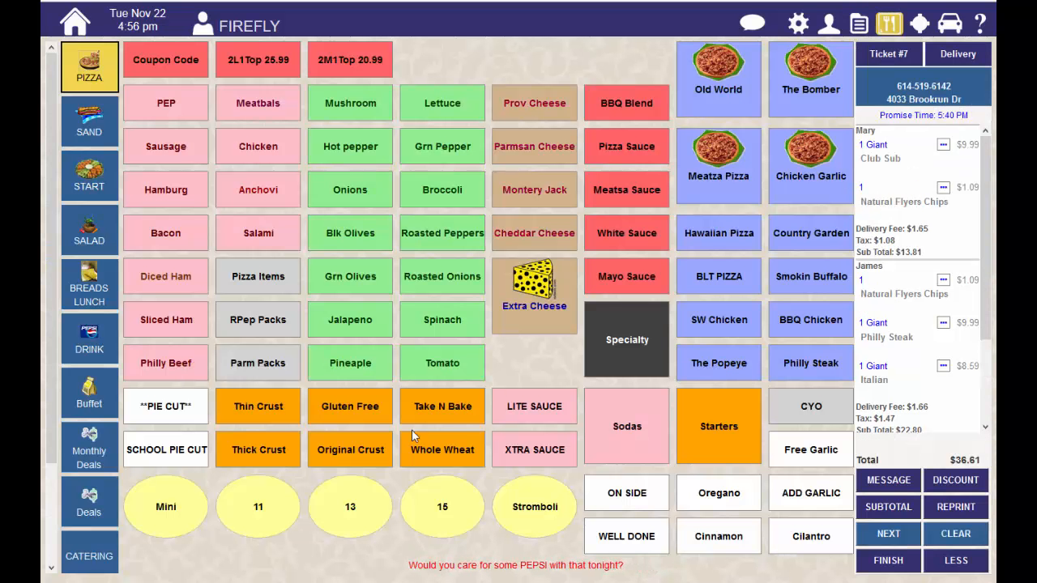
click(87, 180)
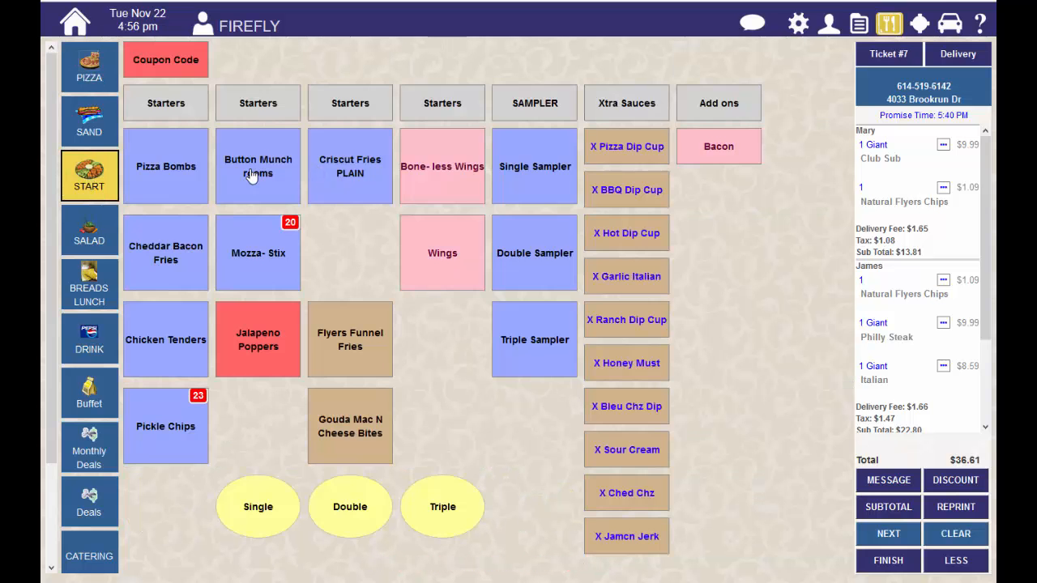
click(252, 177)
click(445, 144)
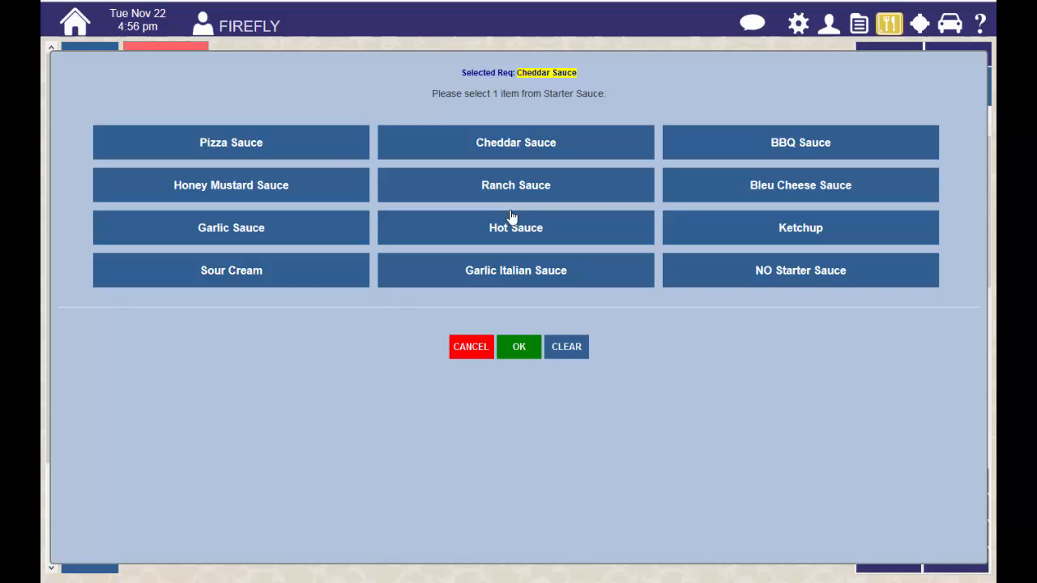
click(522, 348)
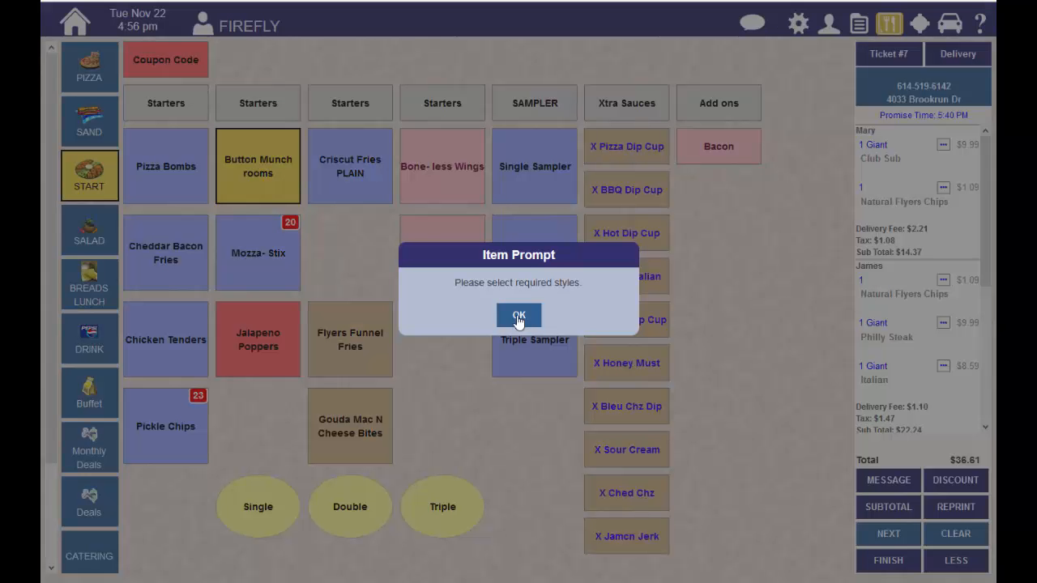
click(518, 318)
click(872, 522)
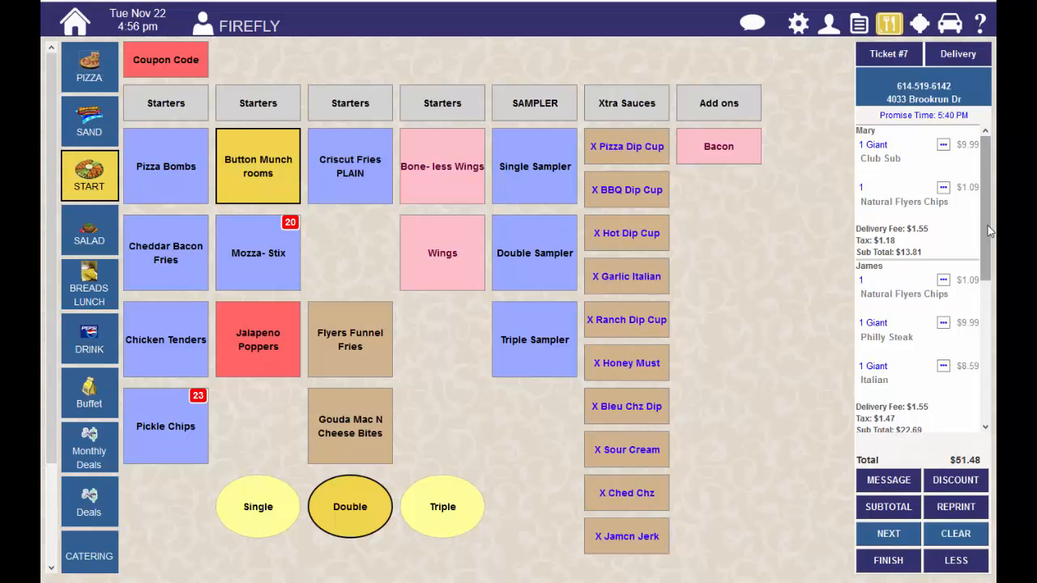
Move the Button Mushrooms from Shared to the customer subtotal that holds the Philly Steak
drag(987, 225, 977, 349)
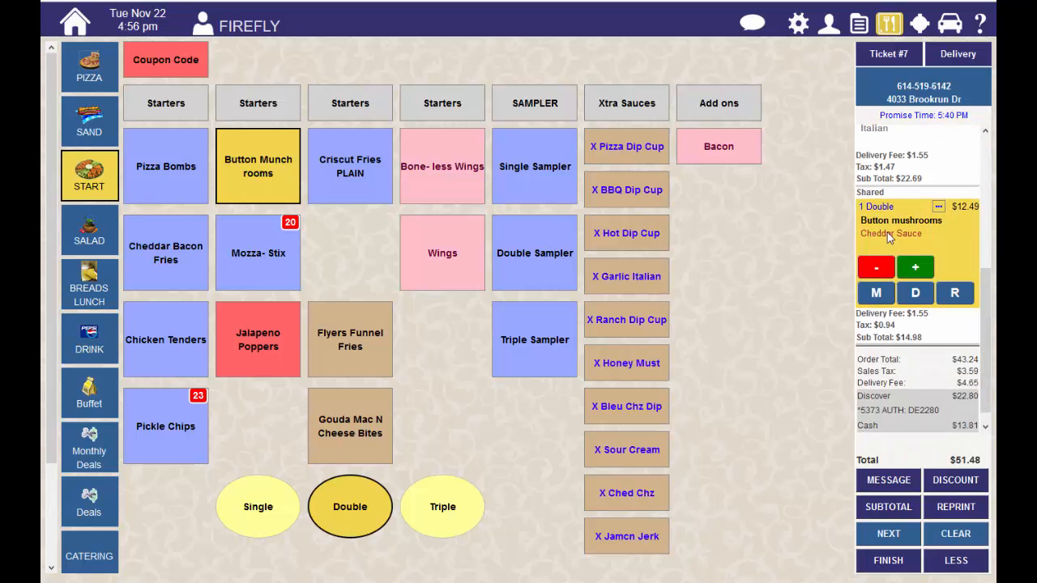
click(876, 507)
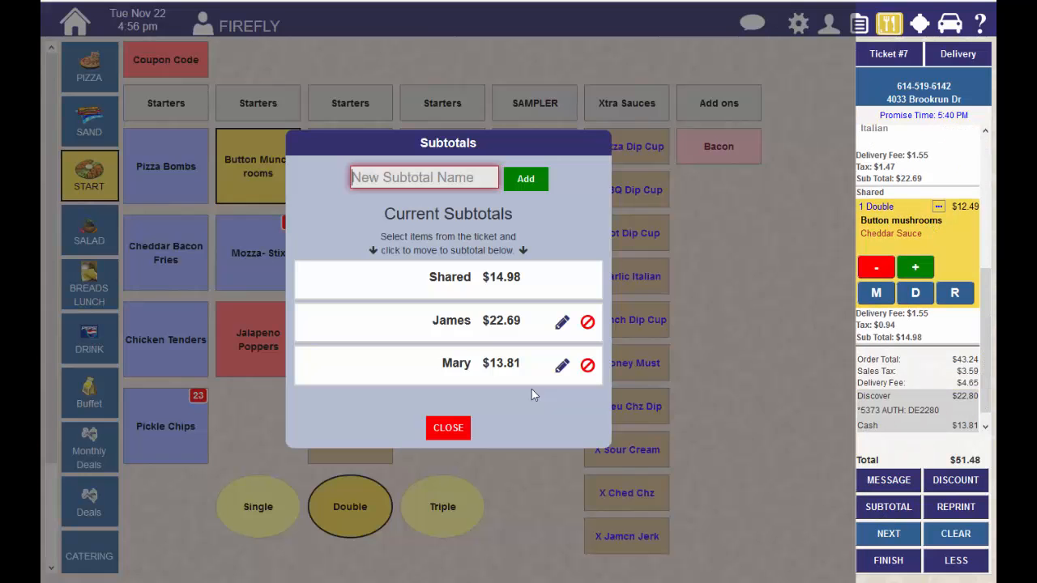
click(450, 429)
click(450, 430)
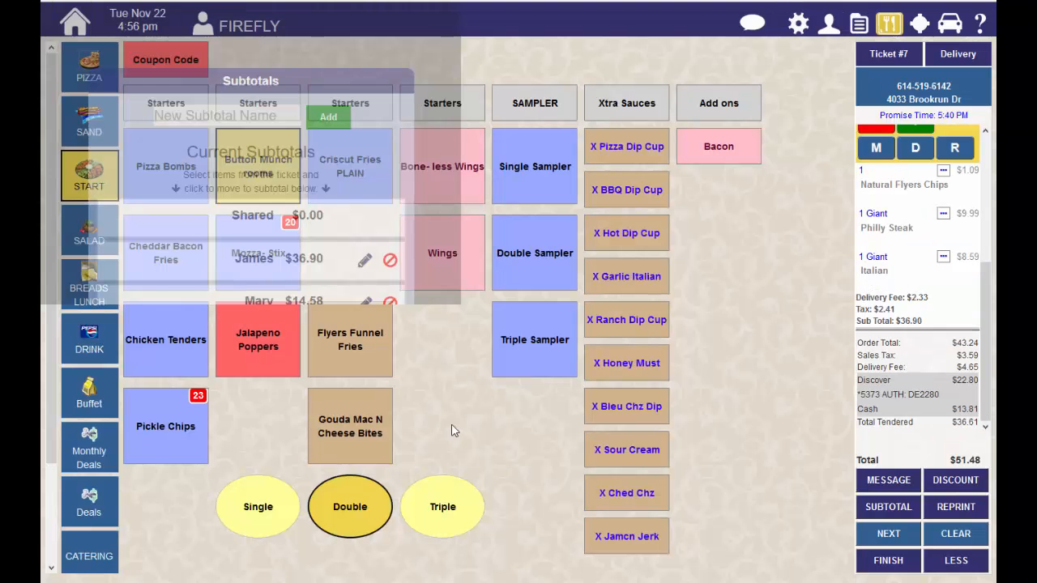
Finish the order and add the outstanding $14.87 to the existing Discover payment using the previous tender
click(879, 561)
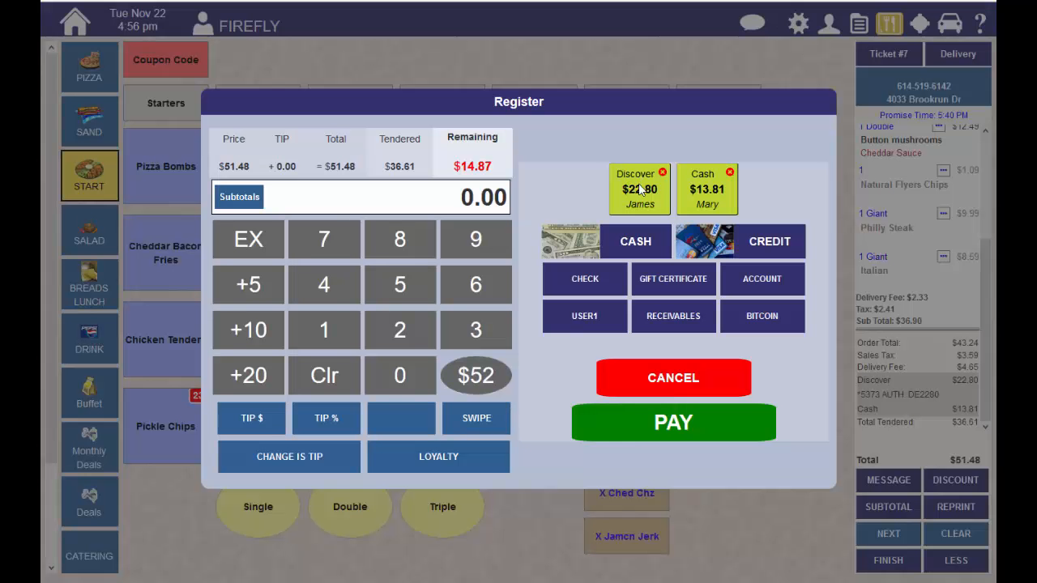
click(639, 186)
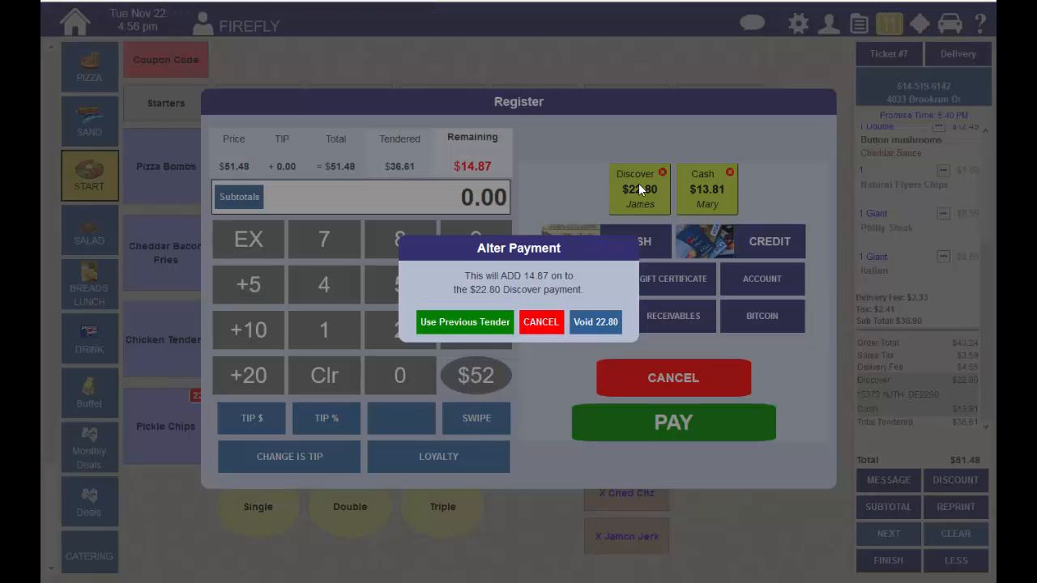
click(478, 326)
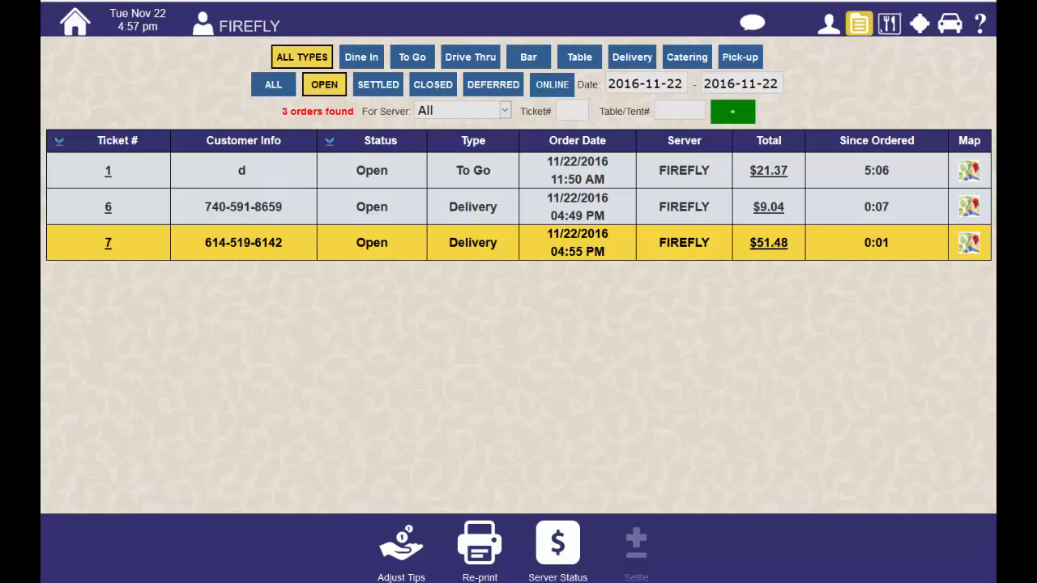
Reopen the $51.48 delivery ticket and review its subtotals and the list of tendered payments
click(106, 245)
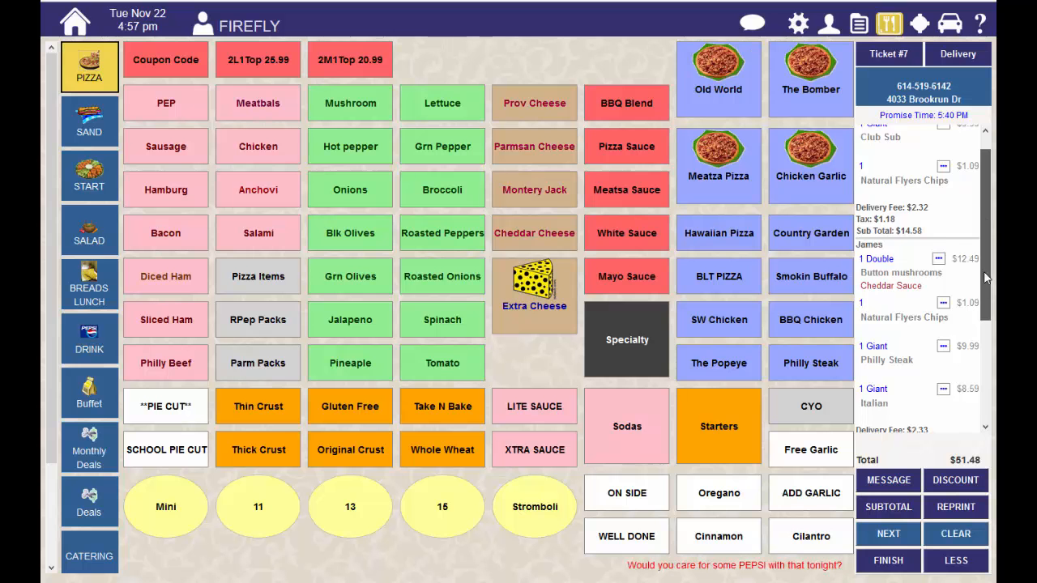
drag(987, 276, 988, 335)
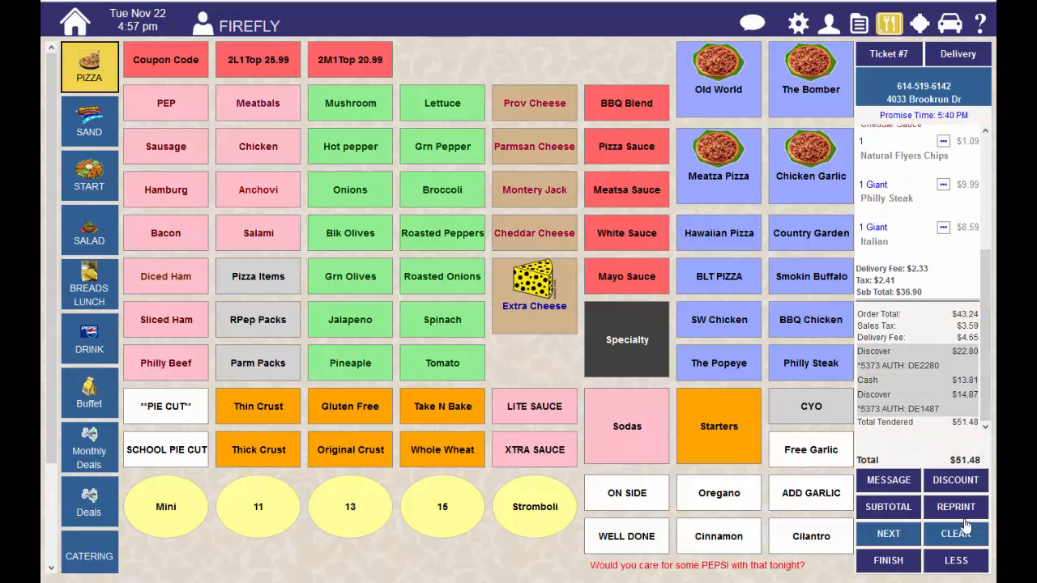
click(954, 540)
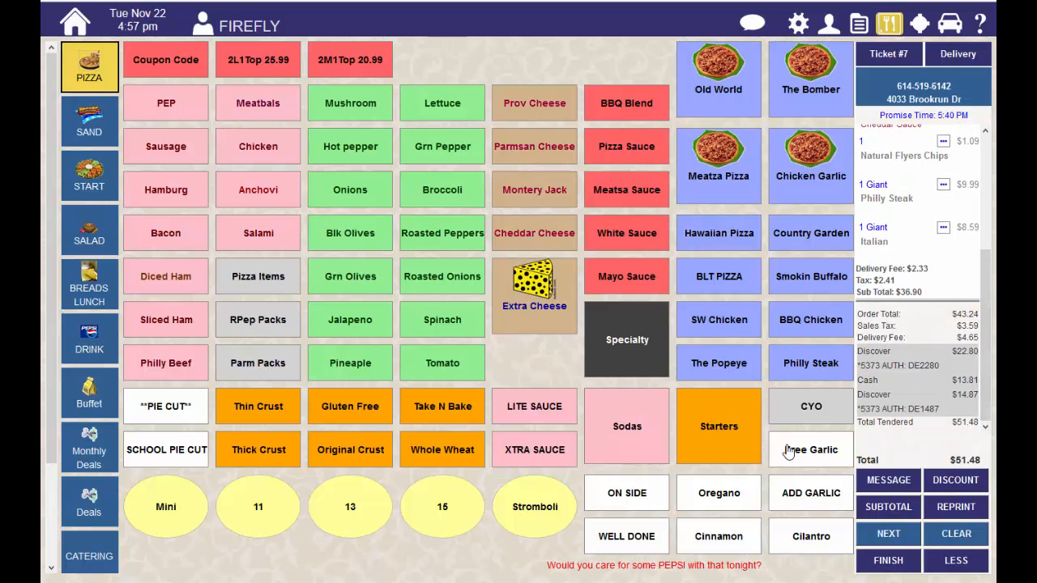
Leave the order, open the printer ticket setup in the manager configuration, and activate the Subtotal Name header field
click(76, 31)
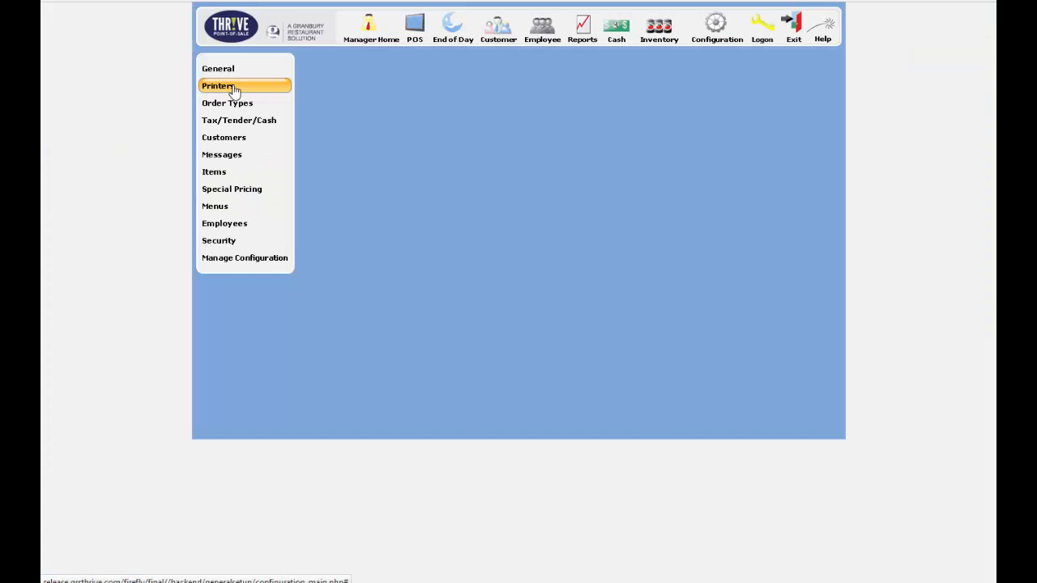
click(233, 86)
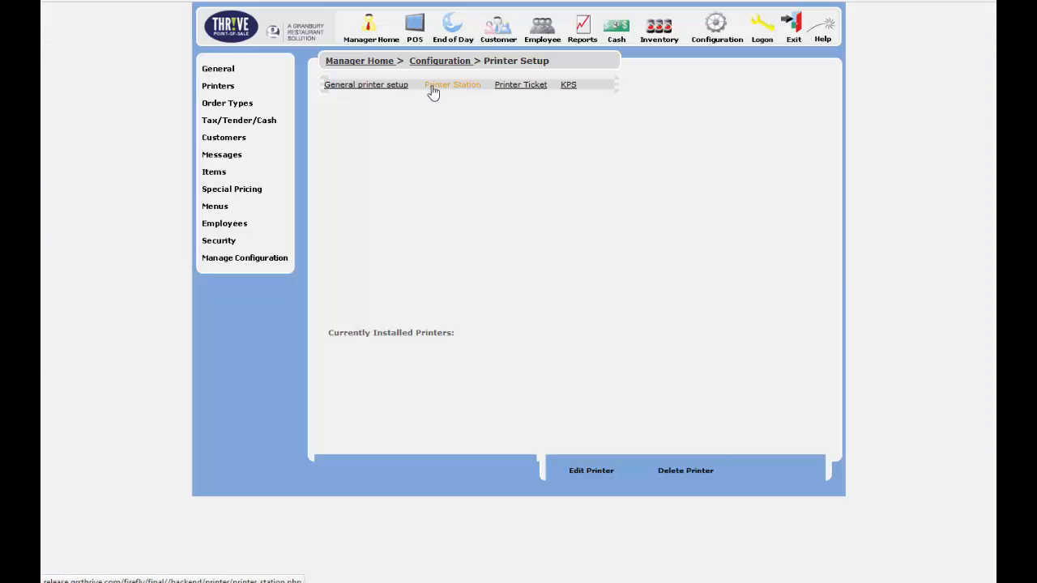
click(521, 86)
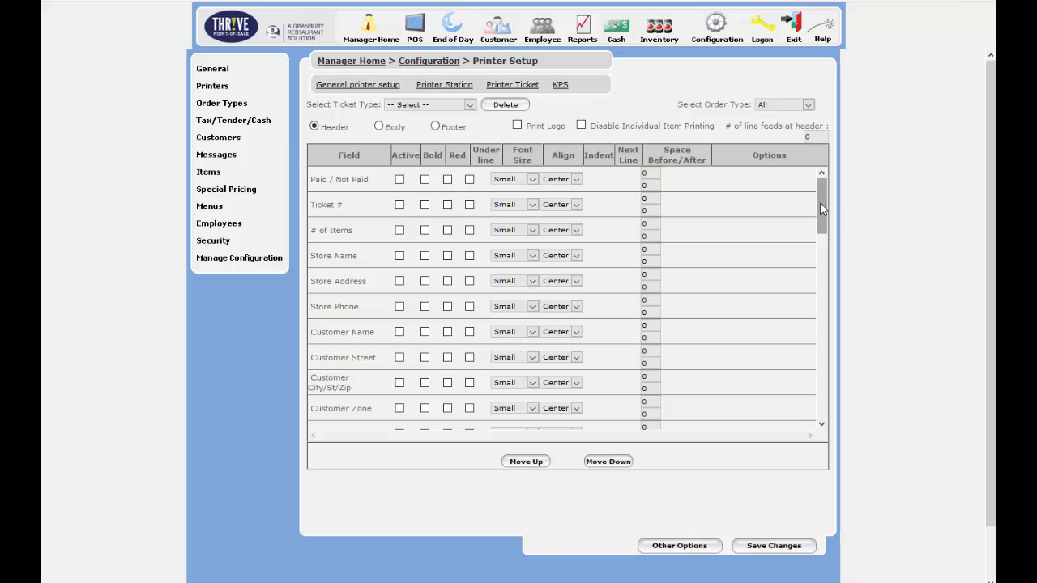
drag(820, 203, 820, 395)
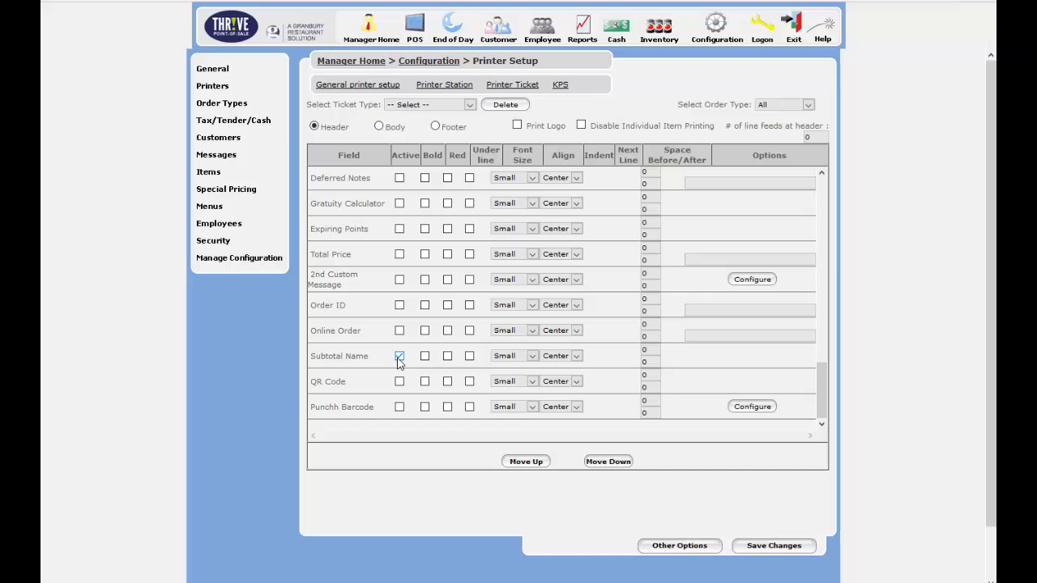
Open the other printer ticket options and examine the settings for individual subtotal tickets and "nothing to prepare" tickets
click(673, 551)
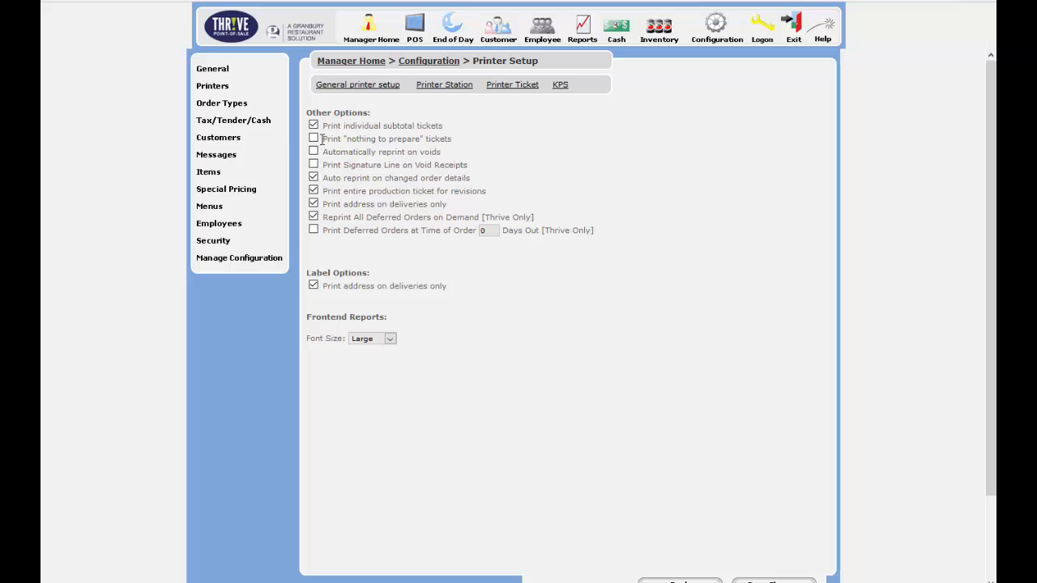
drag(322, 139, 450, 139)
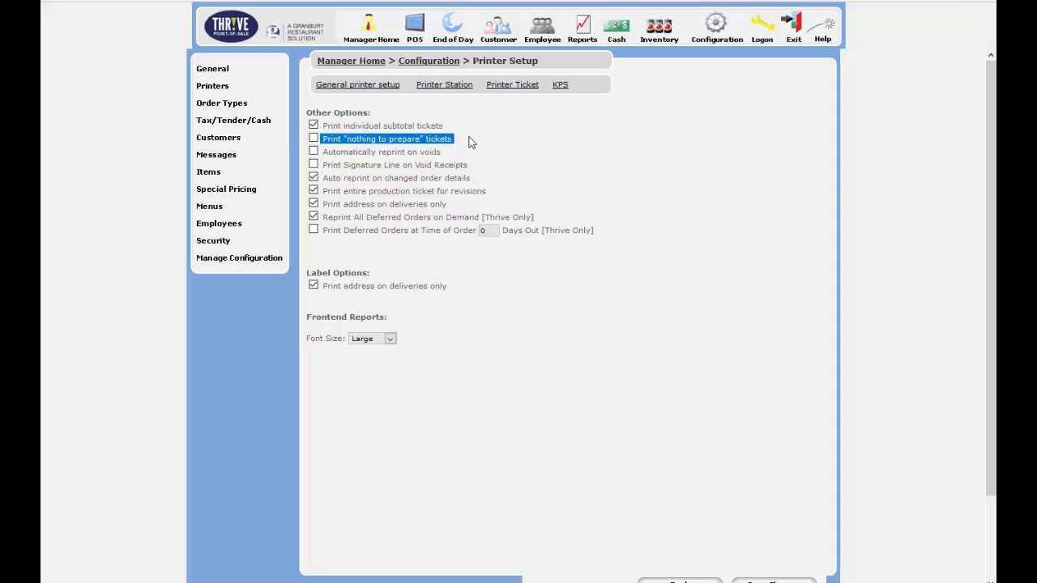